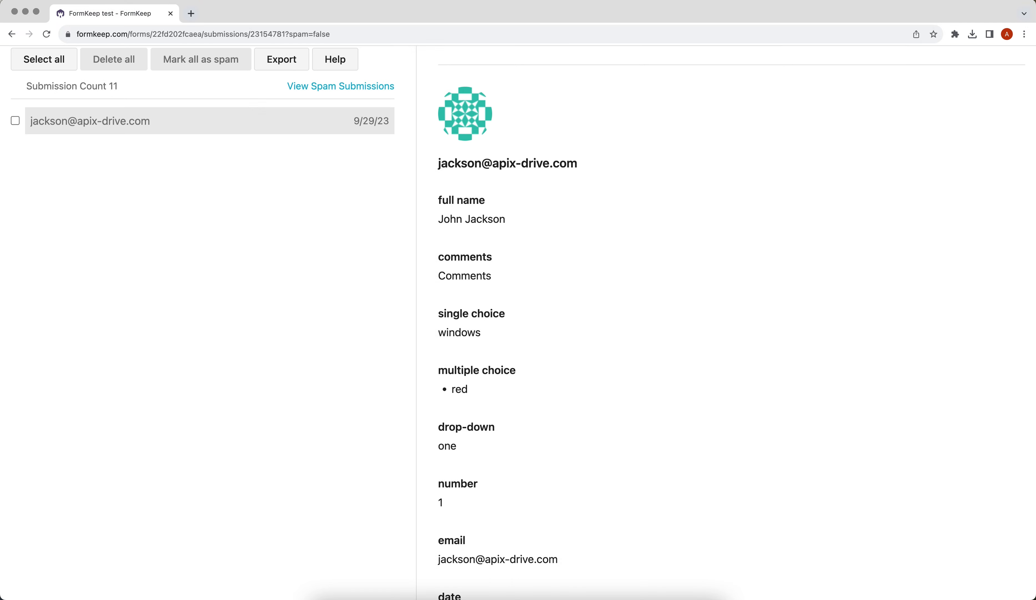
Start a new connection and pick FormKeep as the source system.
scroll(975, 595, "down", 2)
scroll(975, 596, "down", 10)
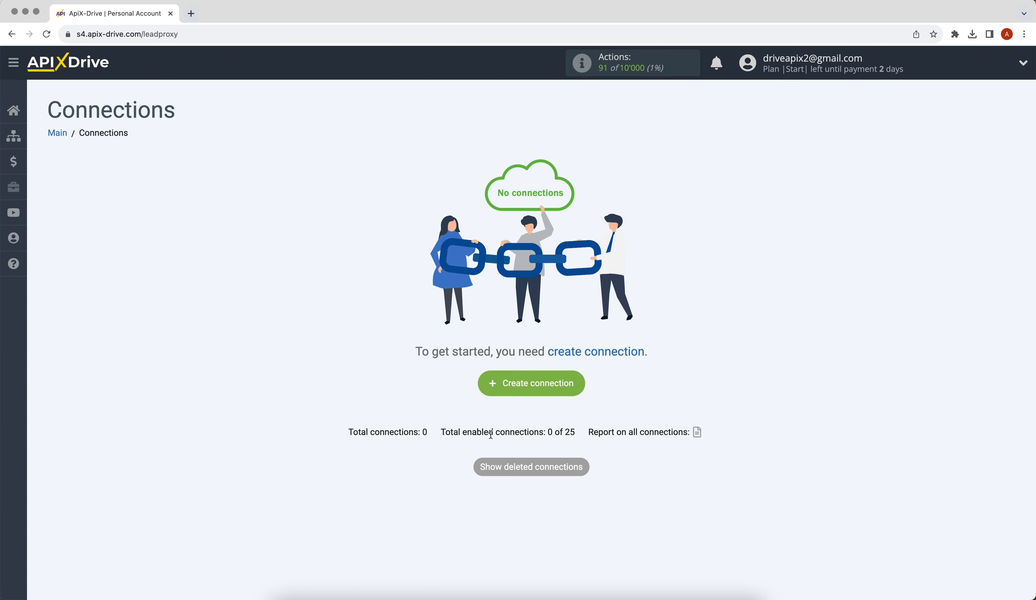
left_click(493, 385)
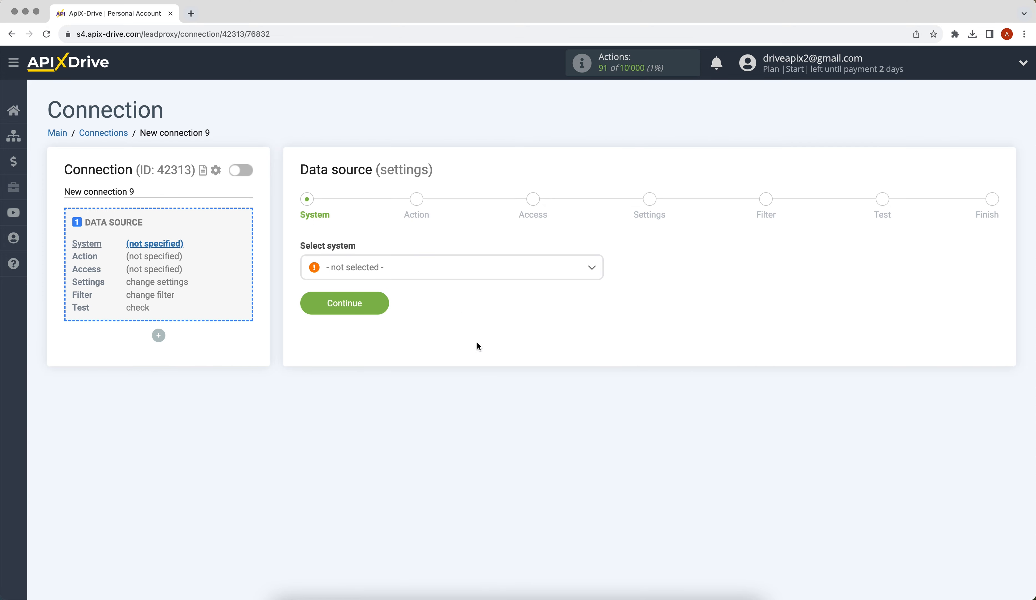
left_click(452, 276)
left_click_drag(600, 284, 603, 332)
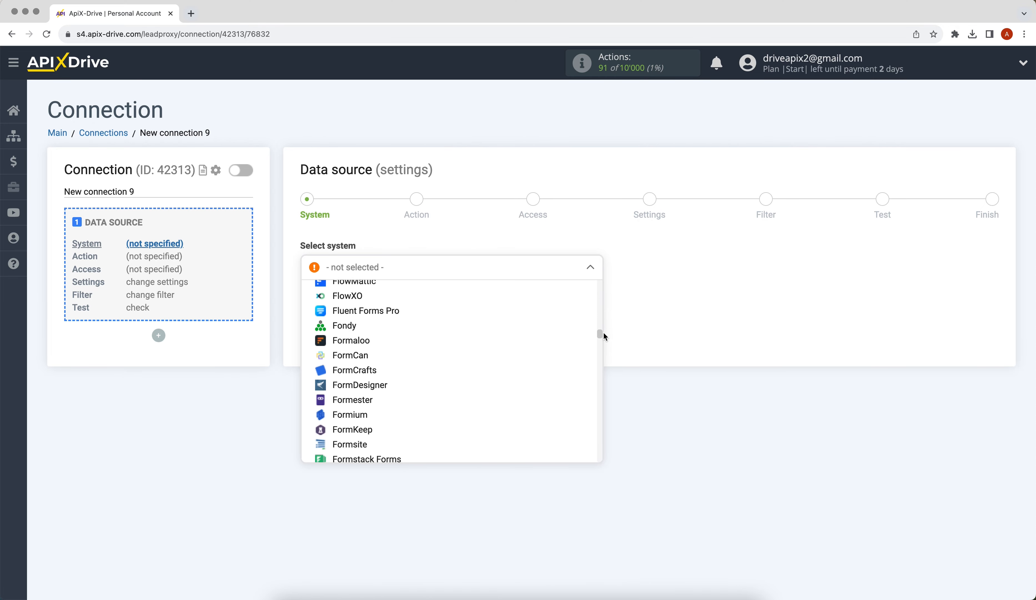
left_click(370, 430)
Choose Get DATA as the FormKeep action and advance to account access.
left_click(309, 304)
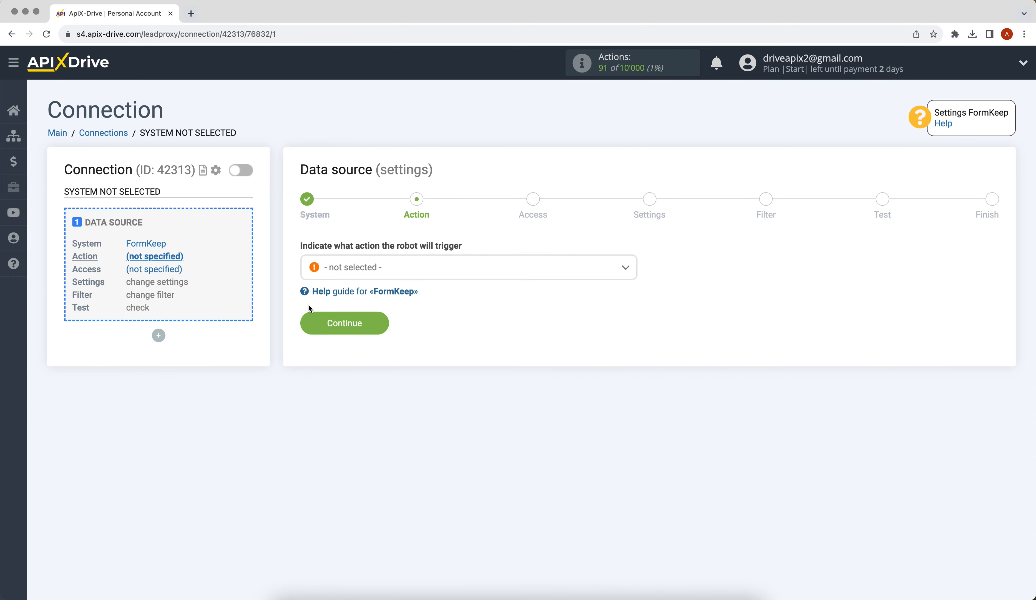
left_click(348, 274)
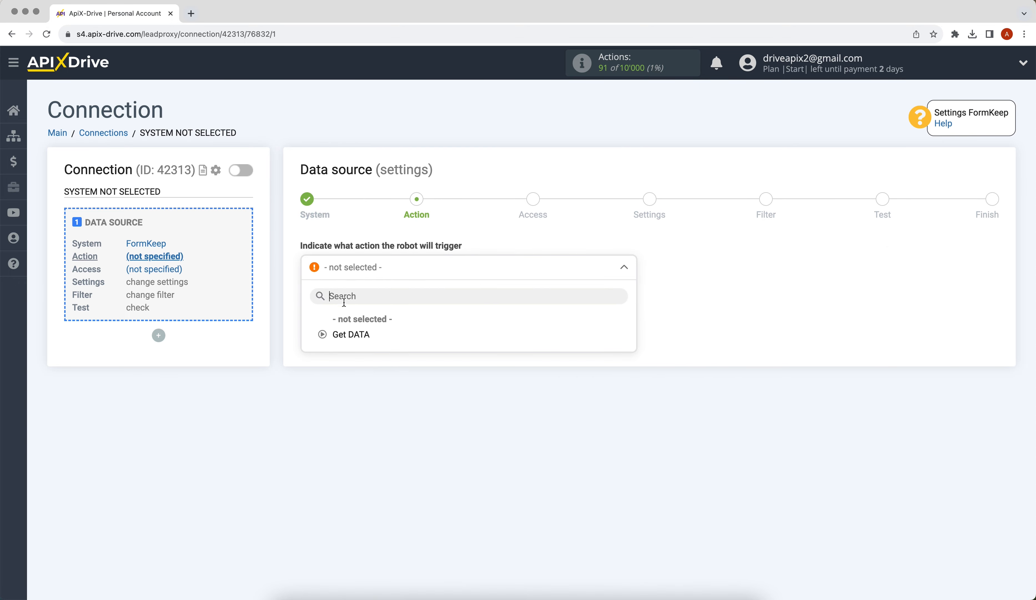
left_click(342, 333)
left_click(303, 327)
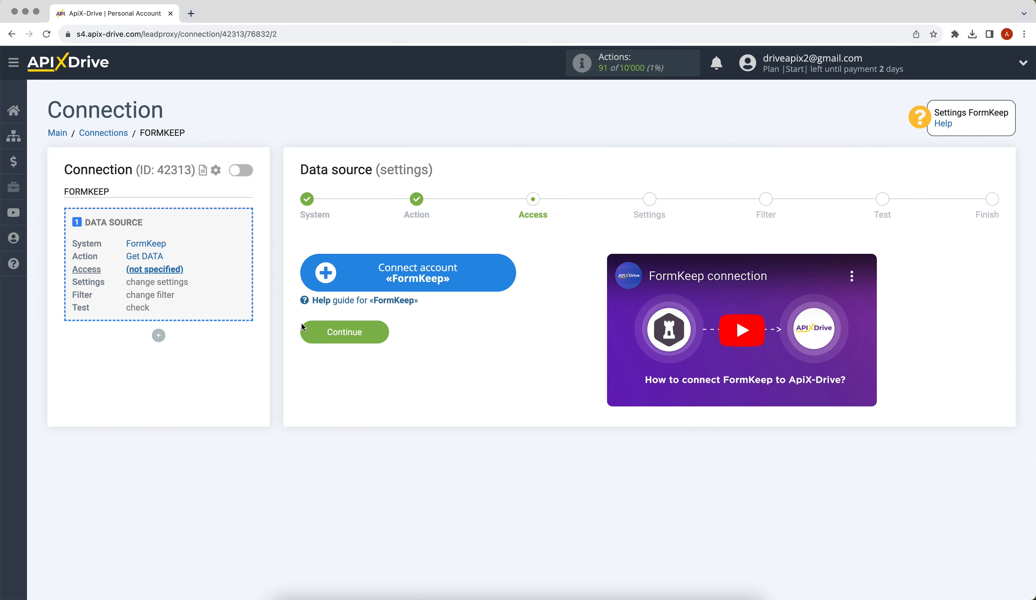
Connect a FormKeep account, keep it as the login, and proceed to settings.
left_click(323, 287)
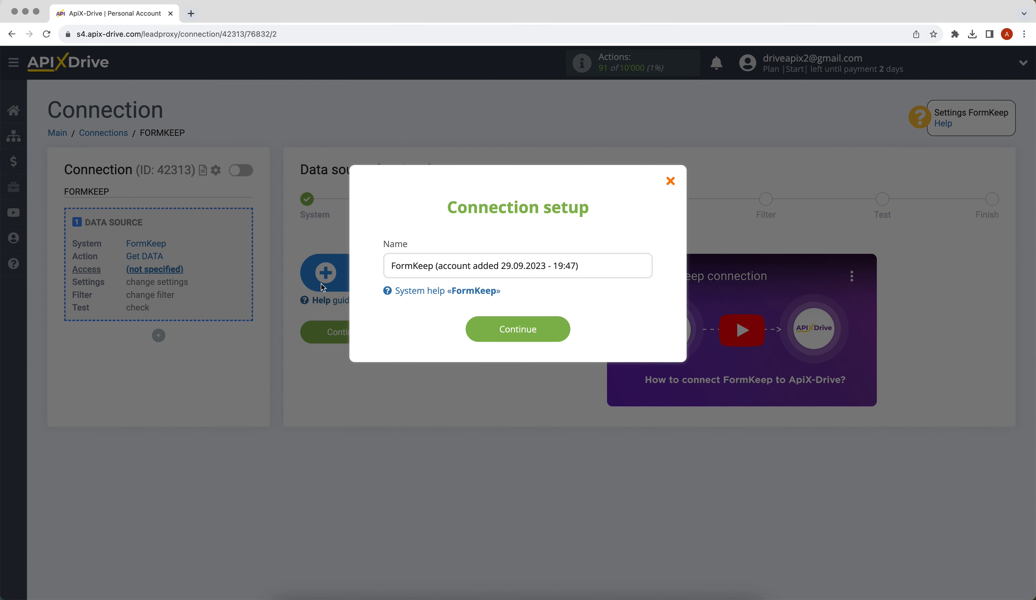
left_click(470, 329)
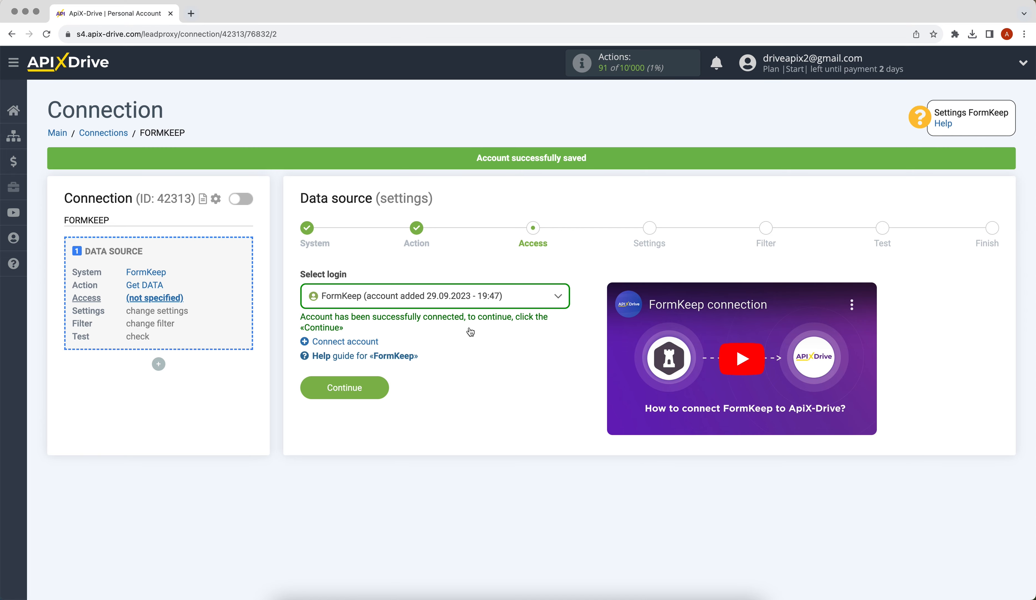
left_click(439, 296)
left_click(456, 376)
left_click(333, 386)
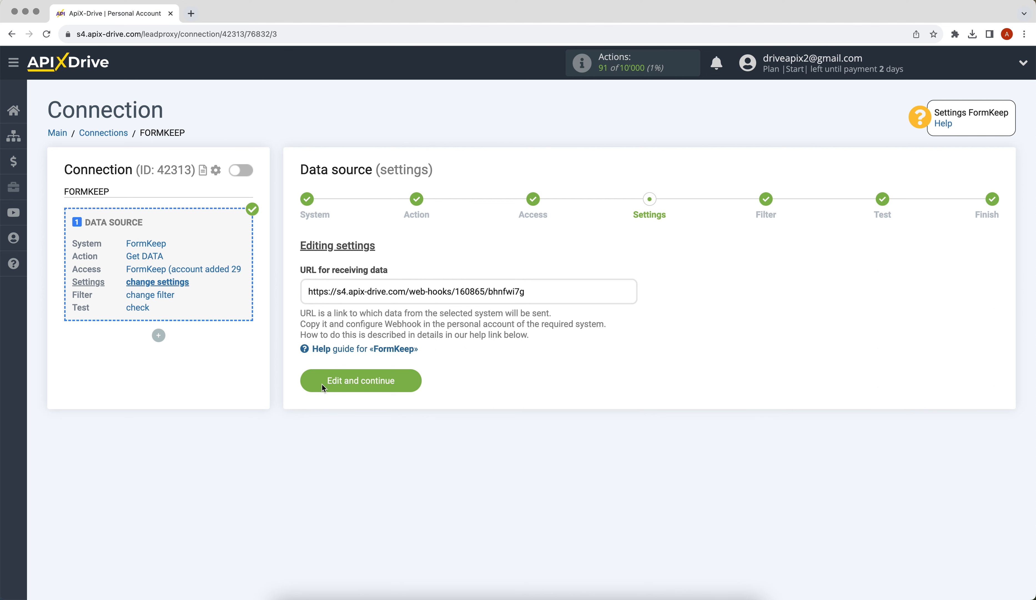
Copy the generated ApiX-Drive webhook URL.
left_click_drag(307, 290, 524, 293)
right_click(515, 292)
left_click(535, 317)
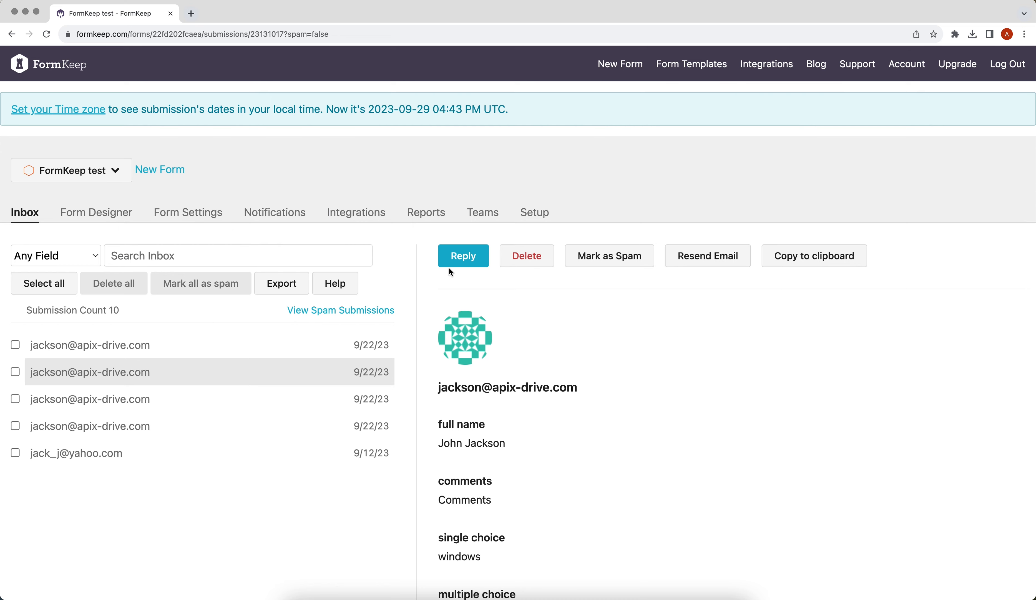
Paste the webhook URL into FormKeep's Integrations > Webhook settings and save it.
left_click(356, 212)
left_click(45, 278)
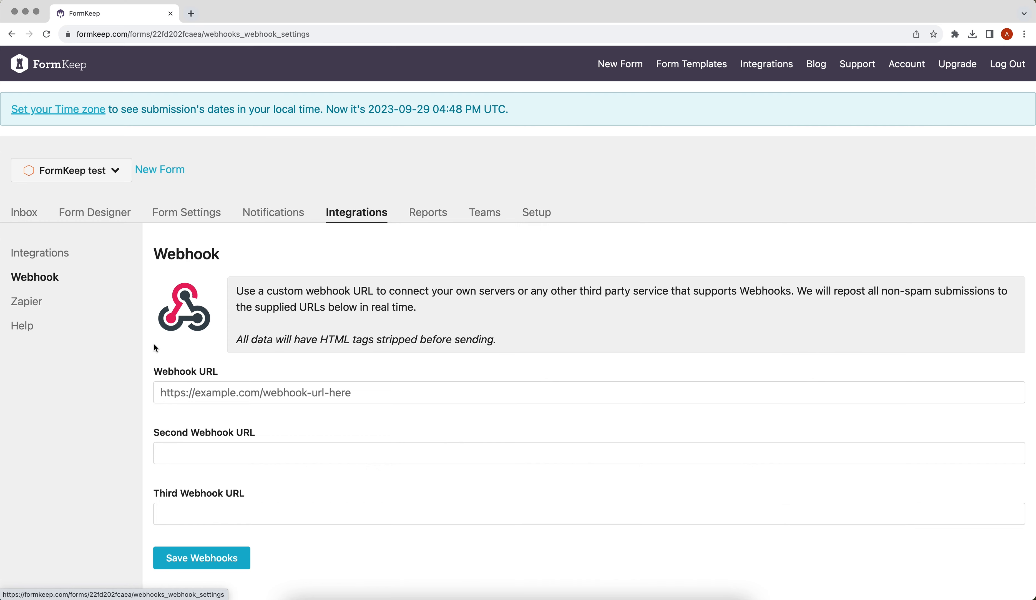
right_click(219, 392)
left_click(222, 463)
left_click(183, 558)
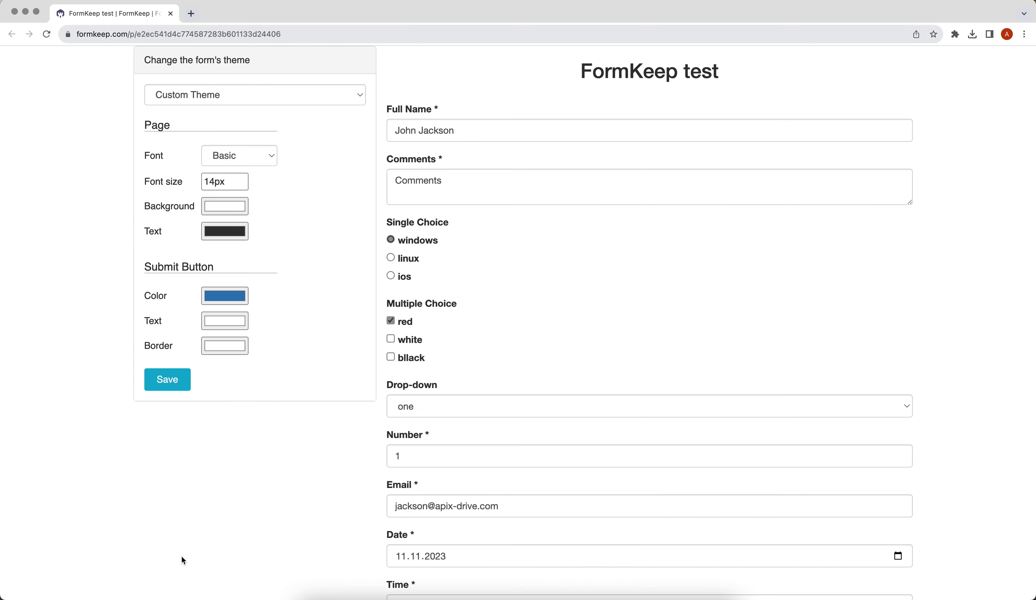
Submit a test entry through the FormKeep test form.
scroll(183, 560, "down", 10)
scroll(183, 560, "down", 7)
left_click(445, 550)
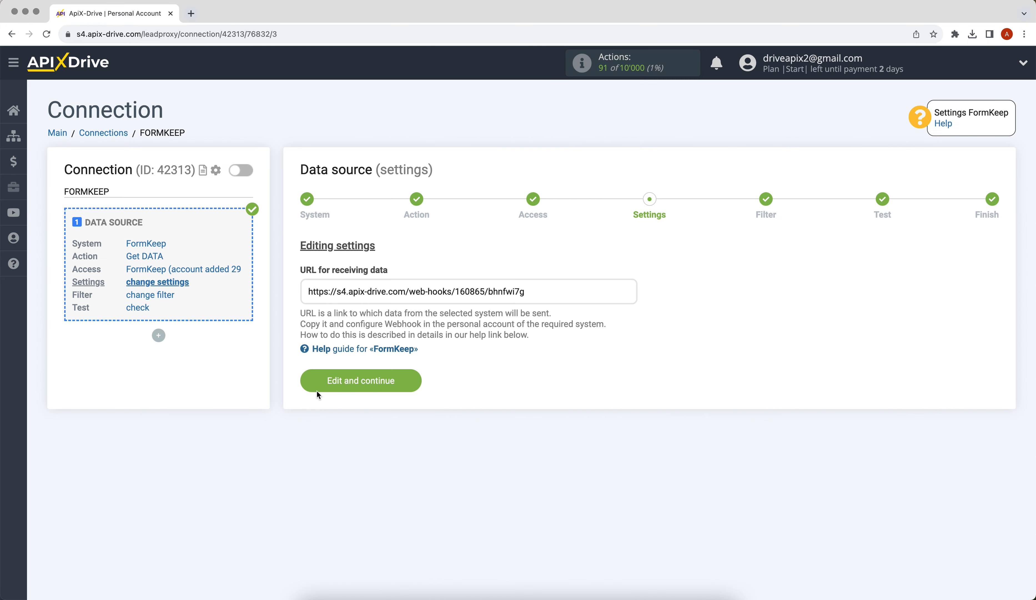
Accept the webhook settings, skip the filter, review the loaded test fields, and finish the source.
left_click(315, 385)
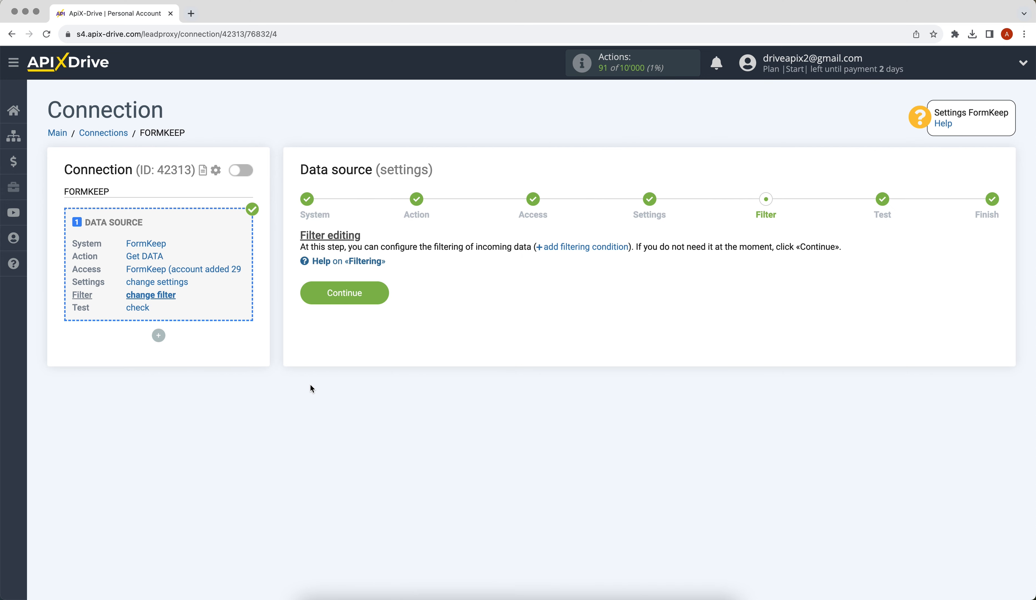
left_click(309, 296)
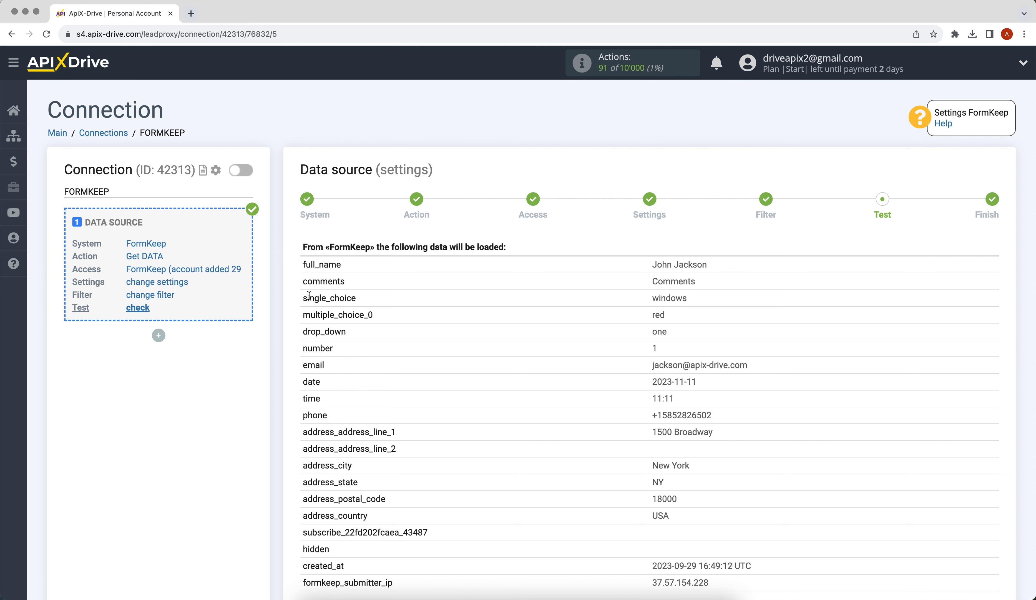
scroll(309, 296, "down", 3)
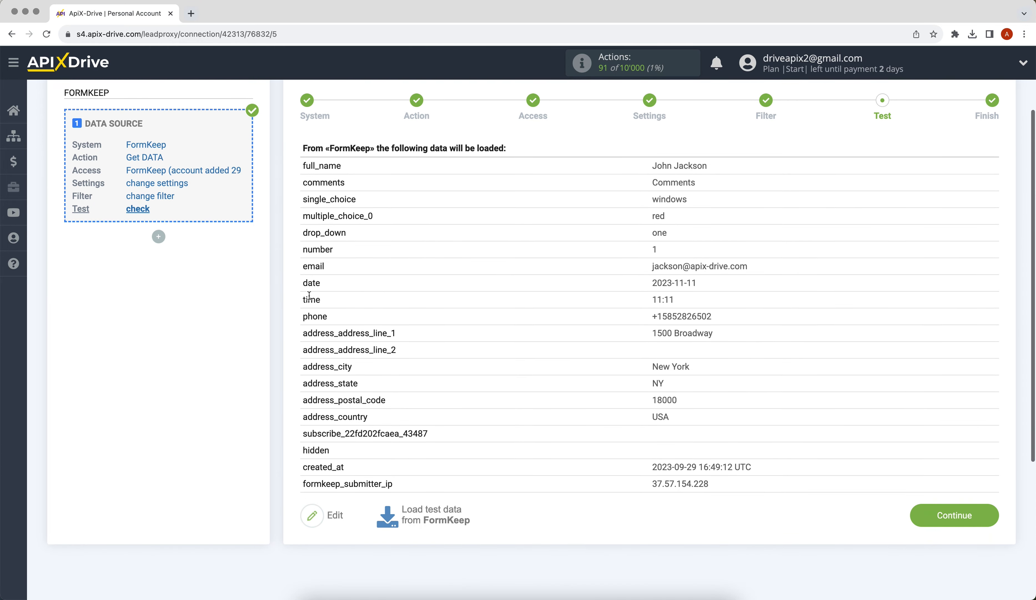
left_click(921, 513)
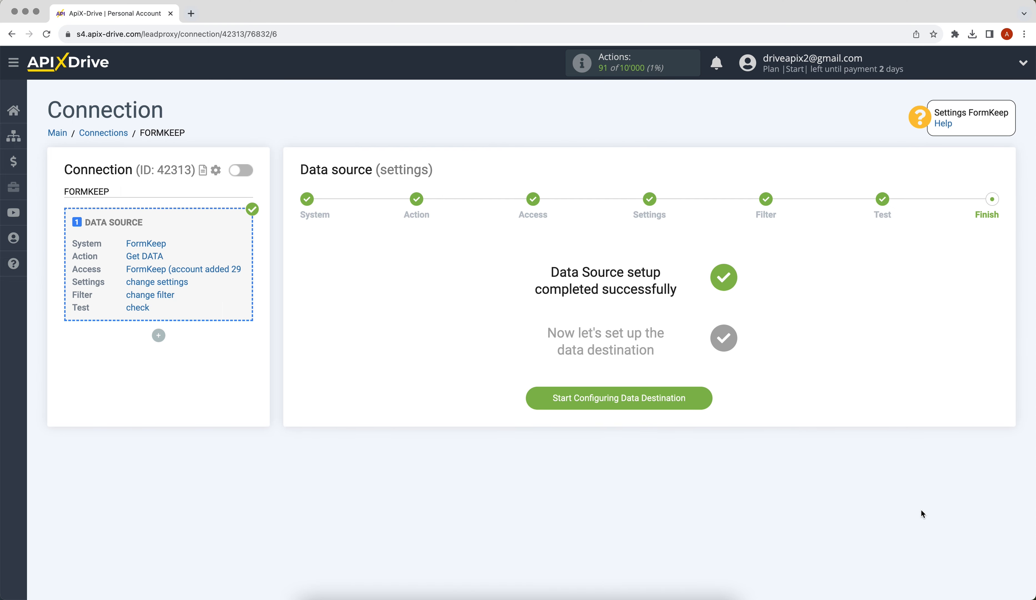
Begin the data destination and choose Google Sheets as the system.
left_click(554, 399)
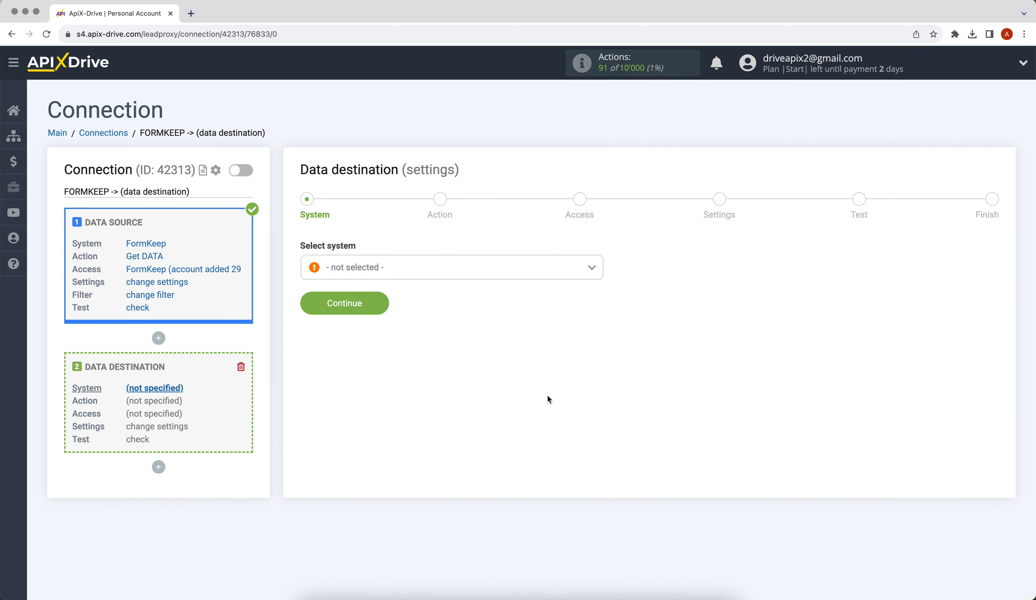
left_click(498, 274)
scroll(596, 291, "down", 10)
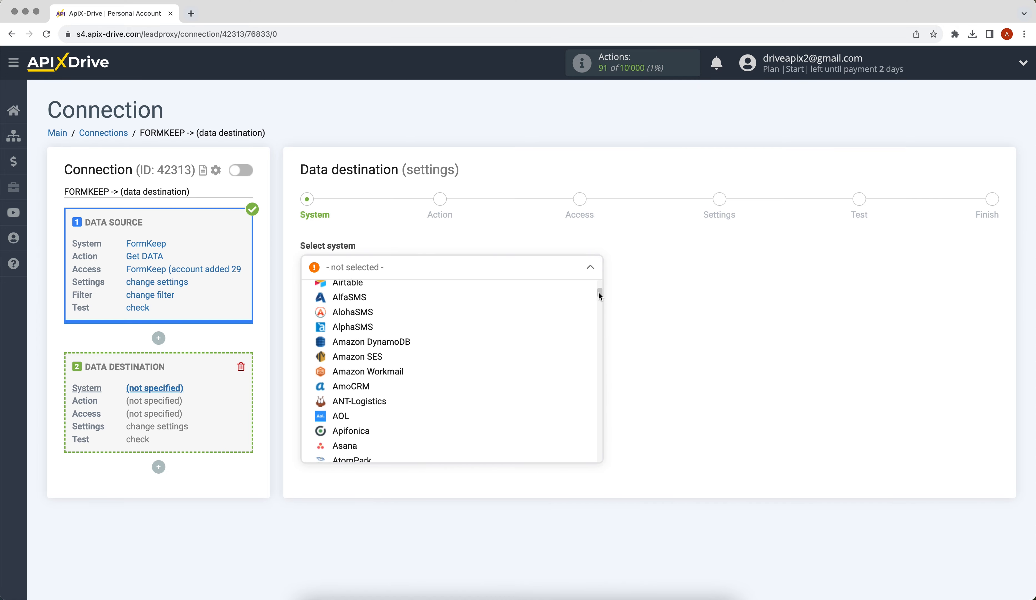
left_click_drag(601, 308, 605, 341)
left_click(362, 366)
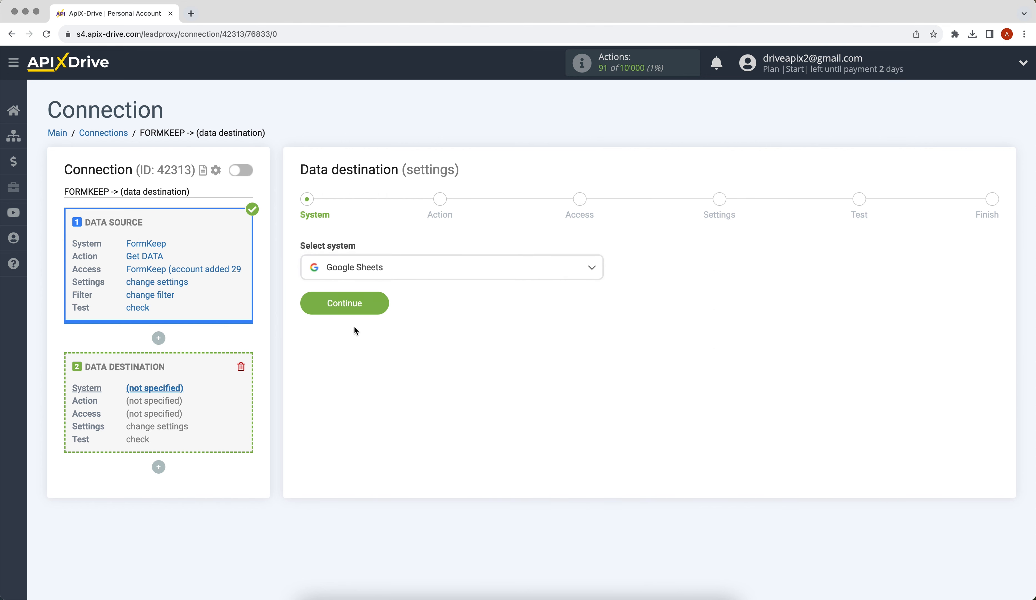
Set the Google Sheets action to Add ROW and advance to Access.
left_click(307, 307)
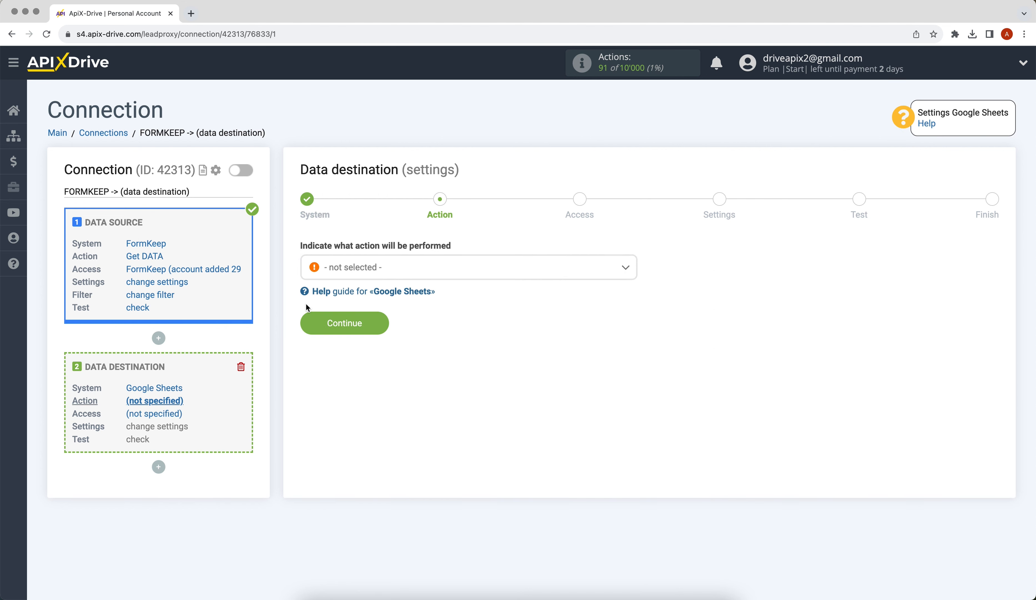
left_click(341, 270)
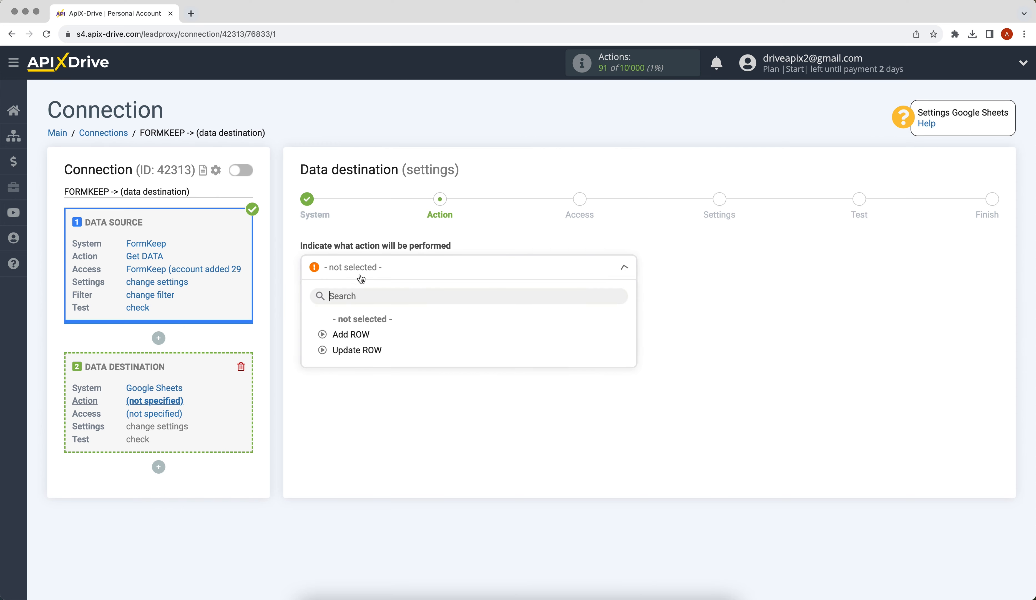
left_click(330, 335)
left_click(330, 332)
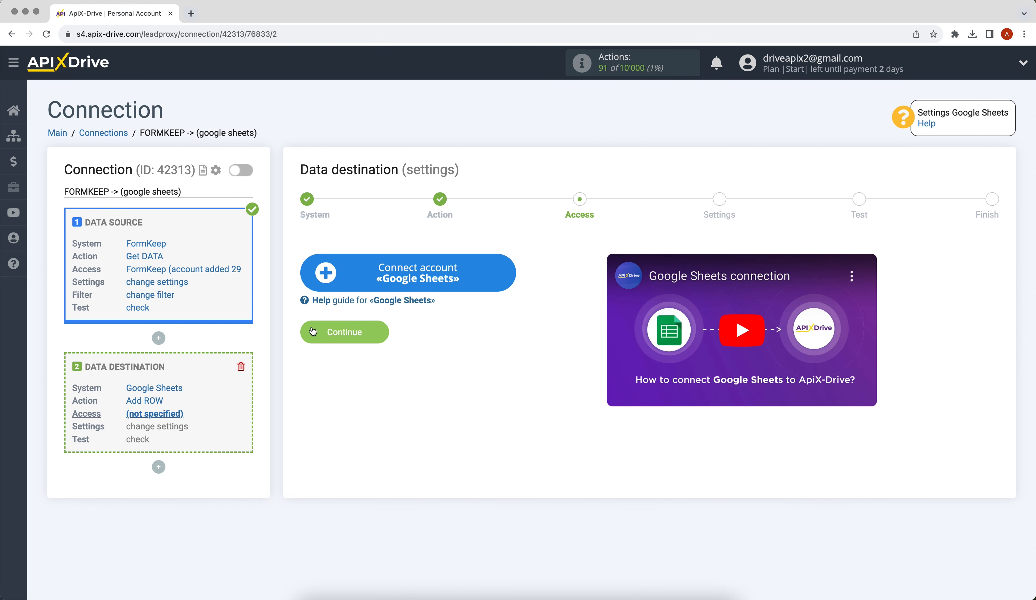
Sign in to Google with the account email and password for Google Sheets.
left_click(324, 266)
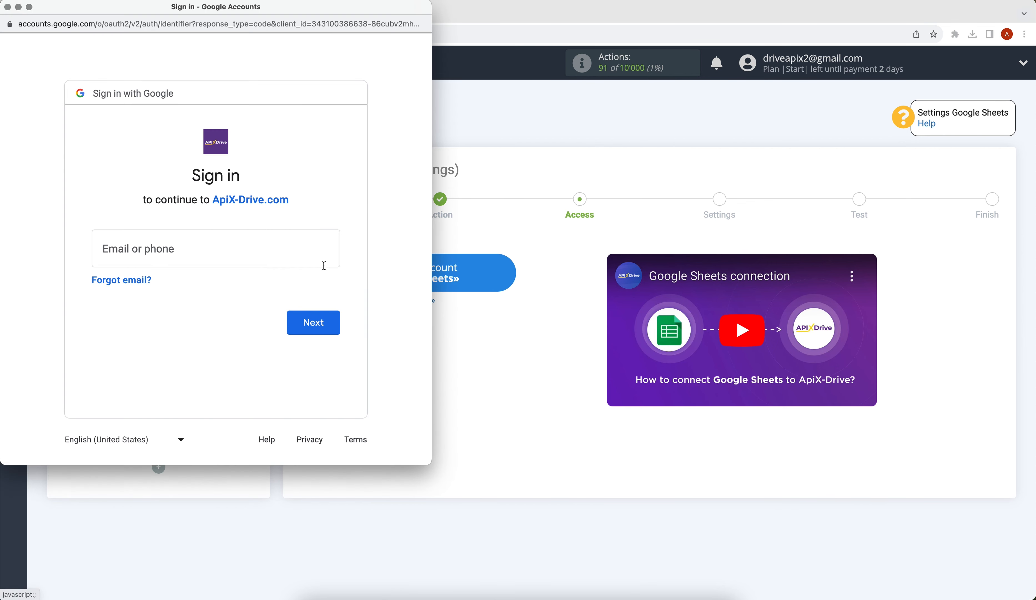
left_click(145, 249)
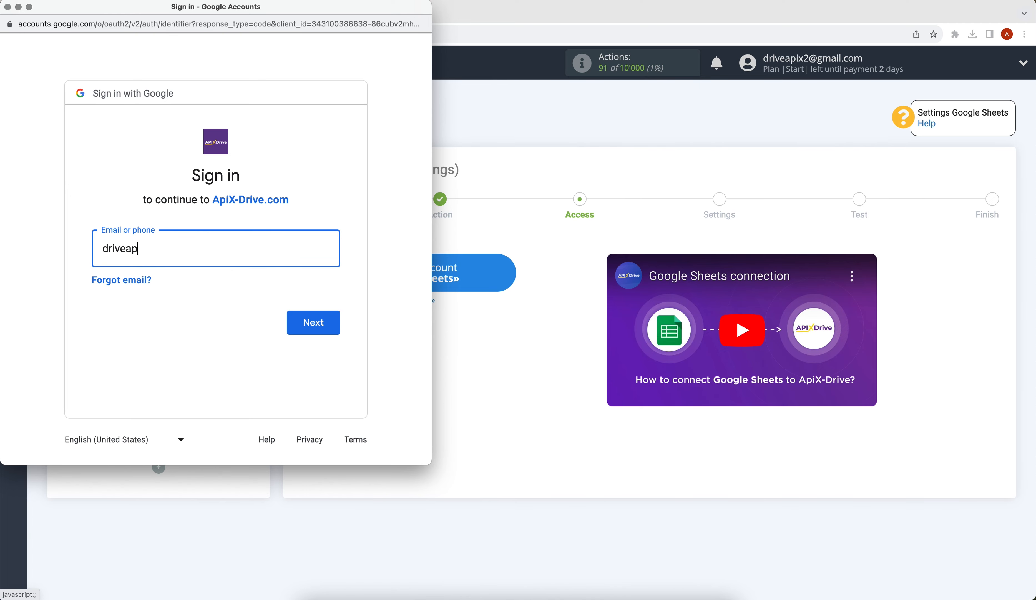
left_click(307, 330)
type("••••••••")
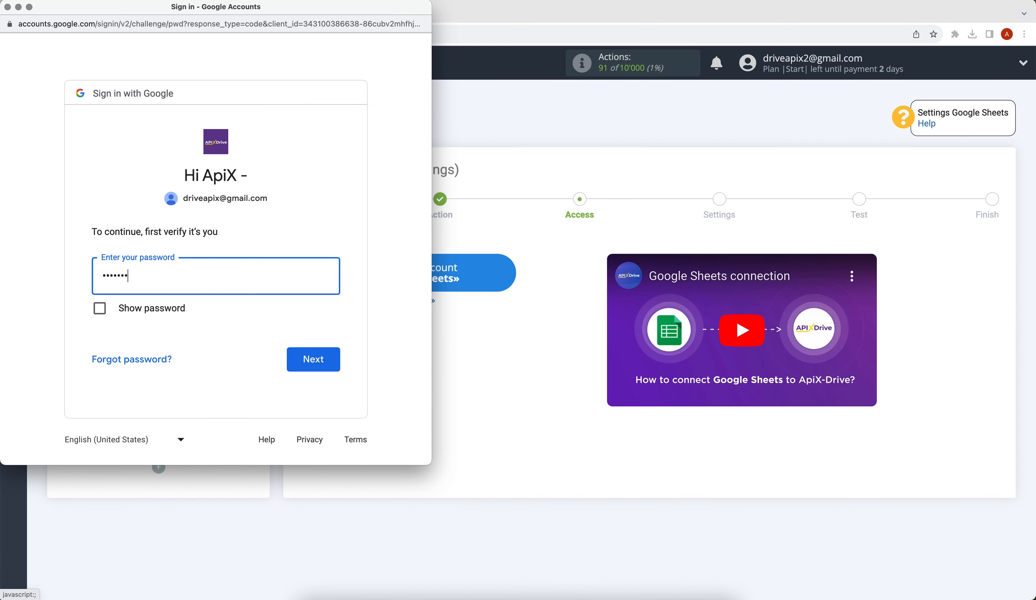
left_click(338, 359)
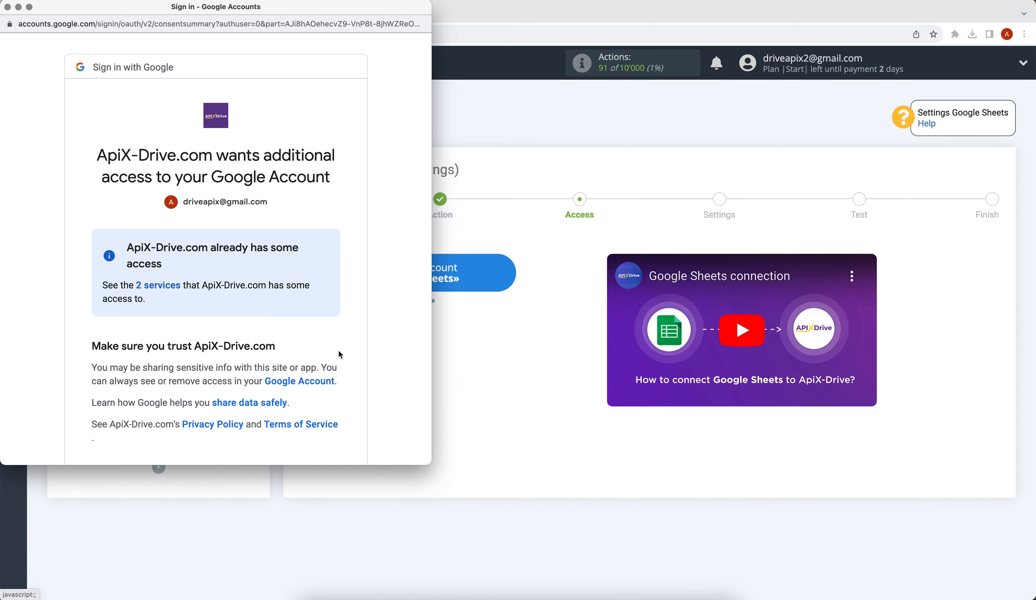
Grant ApiX-Drive access, select the new Google login, and continue to settings.
scroll(340, 354, "down", 3)
left_click(317, 417)
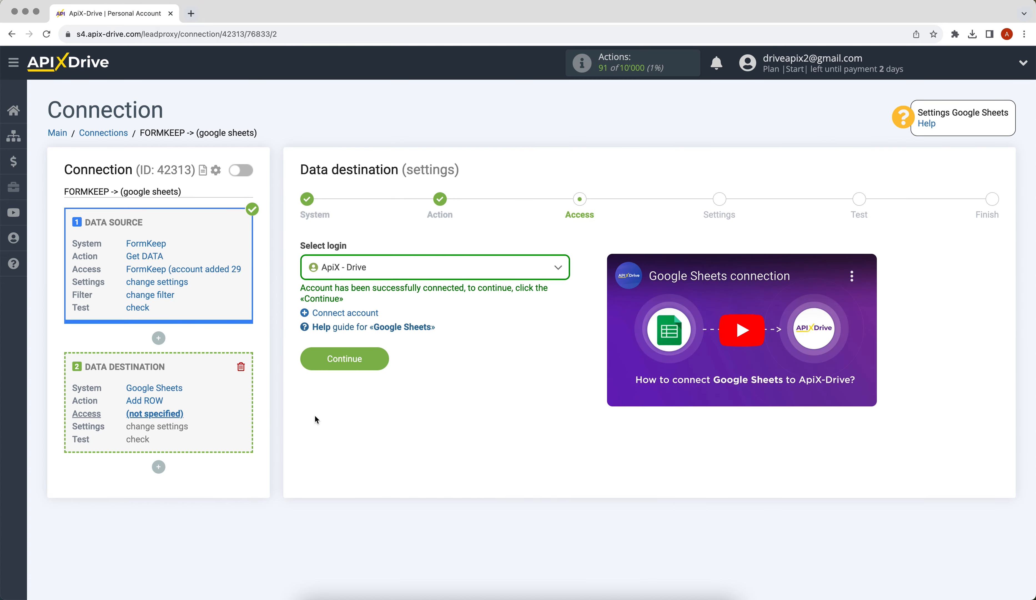
left_click(372, 271)
left_click(363, 354)
left_click(307, 362)
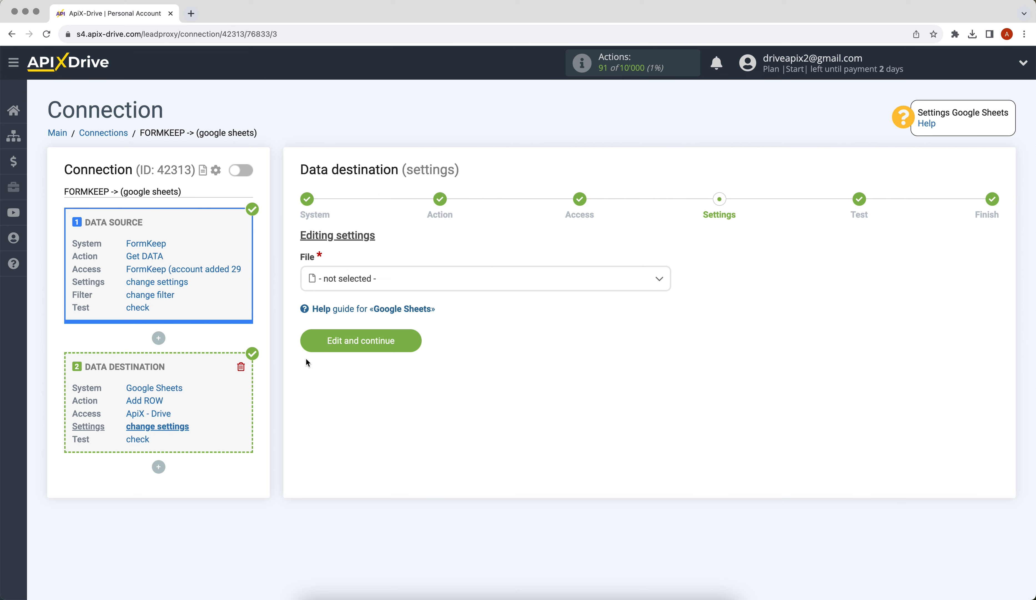
Choose the ApiX-Drive spreadsheet file and sheet 1 as the destination.
left_click(364, 280)
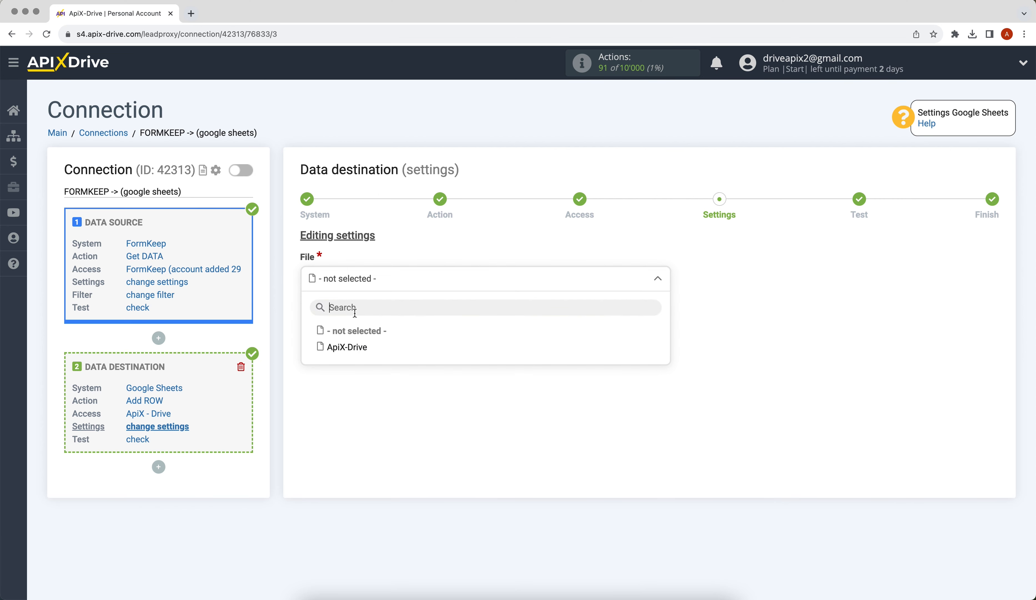
left_click(347, 346)
left_click(342, 337)
left_click(341, 405)
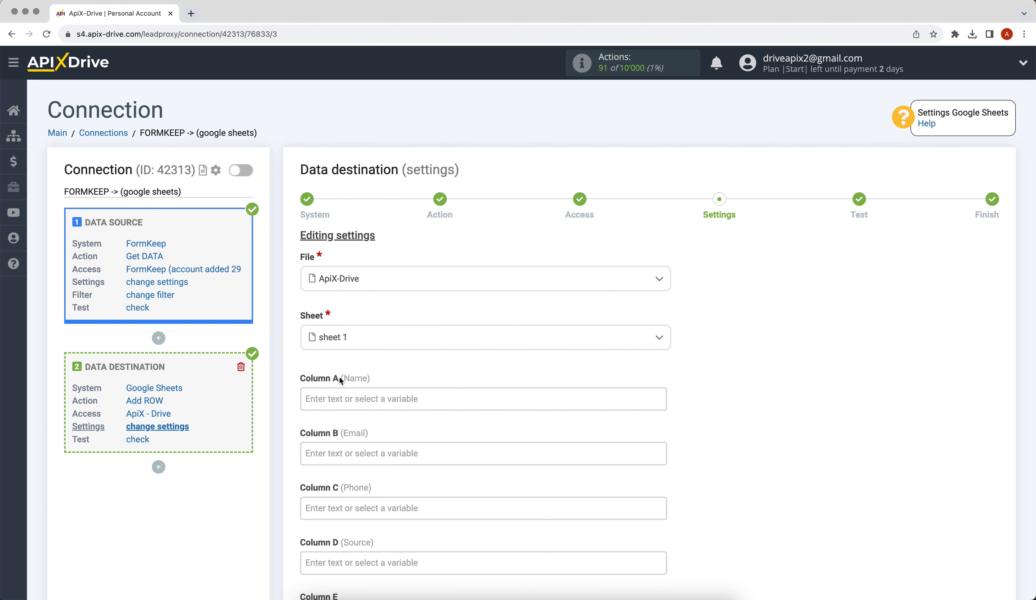
Map FormKeep's full_name, email and phone fields to Columns A, B and C.
left_click(342, 396)
scroll(342, 393, "down", 6)
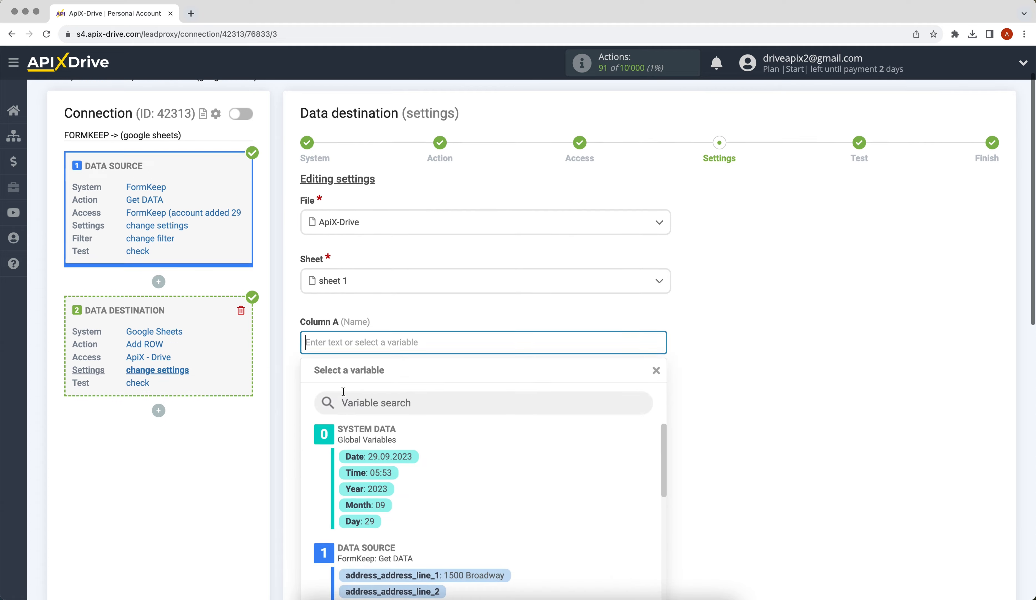
left_click_drag(661, 264, 667, 357)
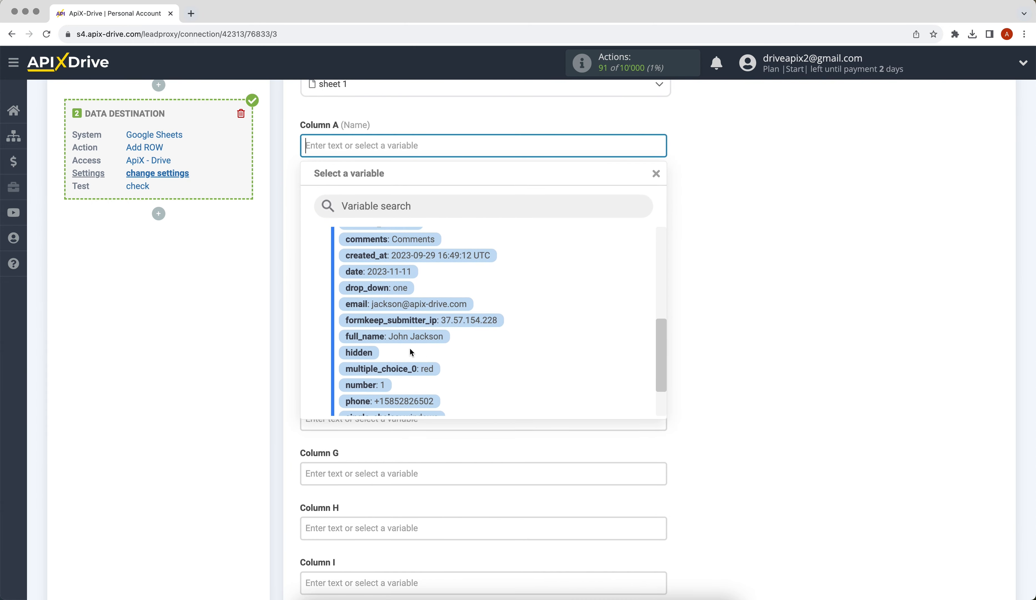
left_click(371, 337)
left_click(341, 201)
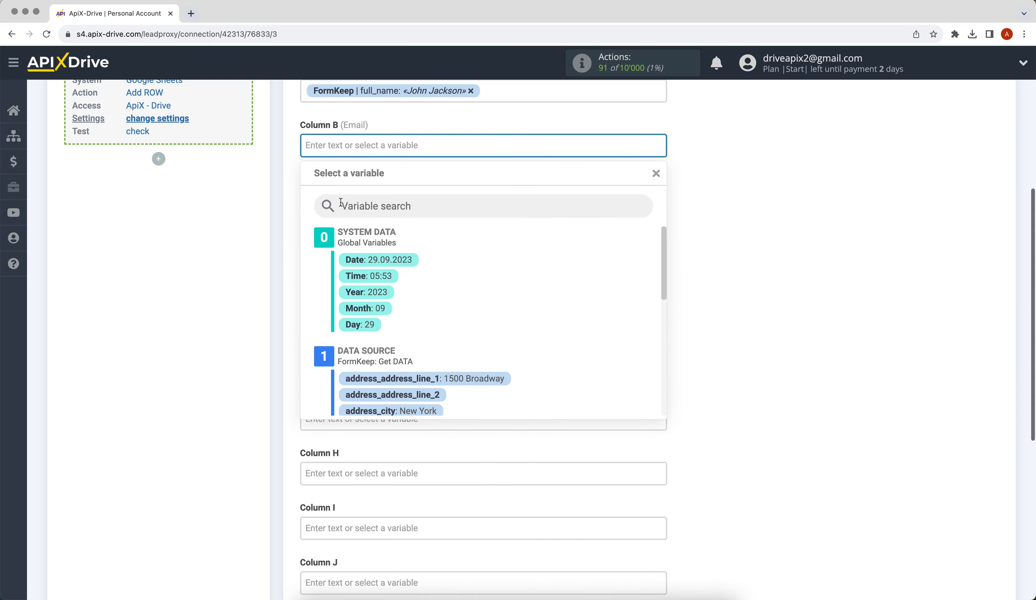
left_click_drag(661, 260, 636, 340)
left_click(470, 343)
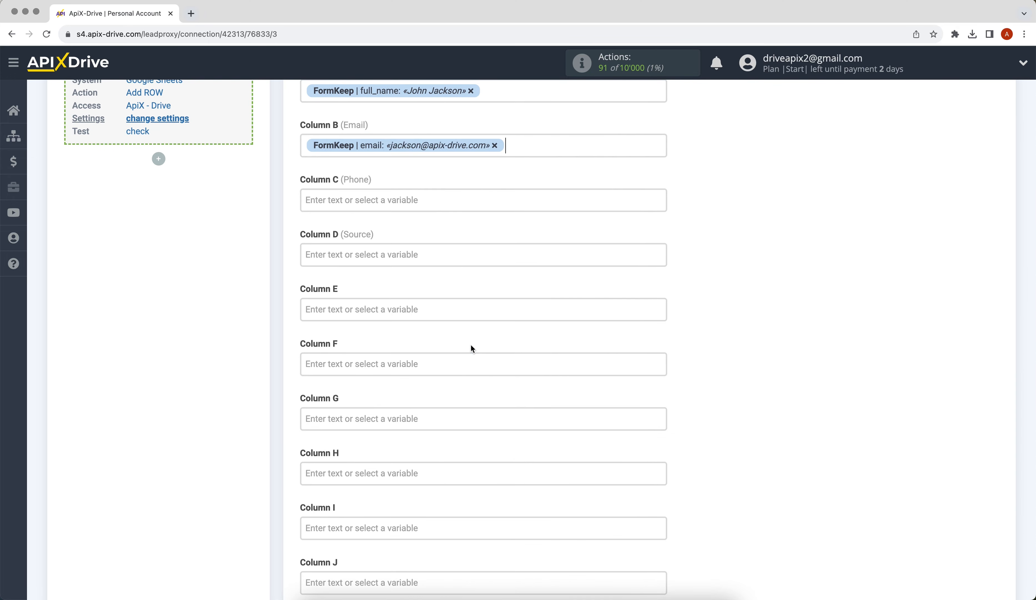
left_click(358, 198)
left_click_drag(656, 247, 617, 364)
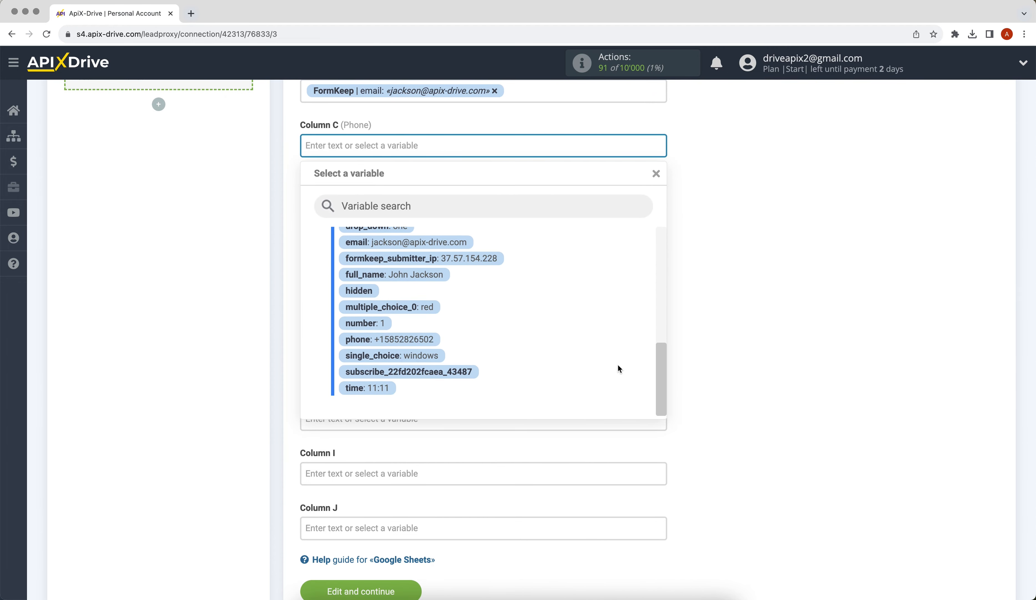
left_click(420, 342)
Enter 'New data from FormKeep' in Column D and save the mapping.
left_click(356, 205)
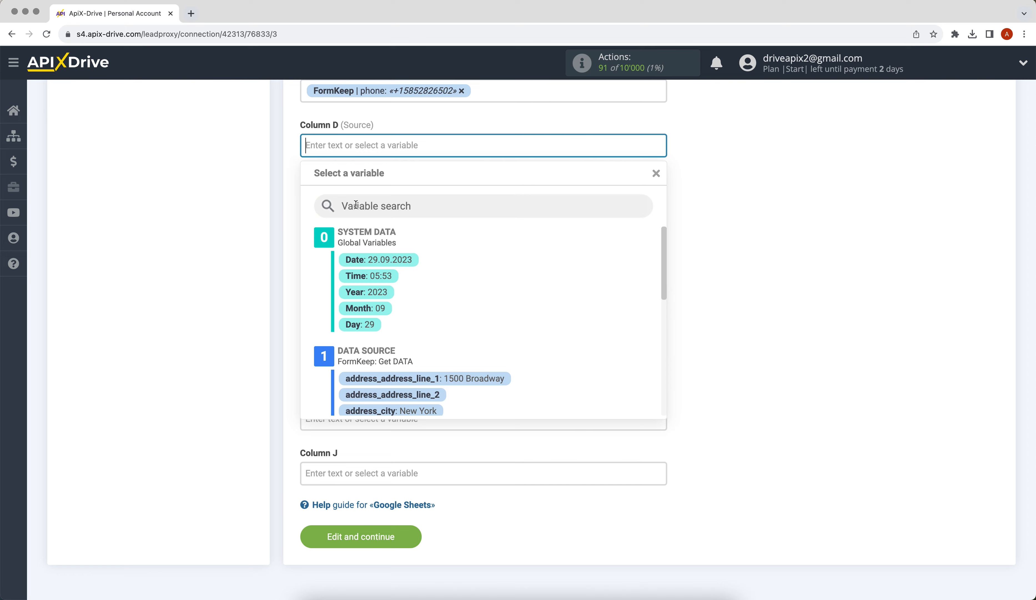
type("New dat")
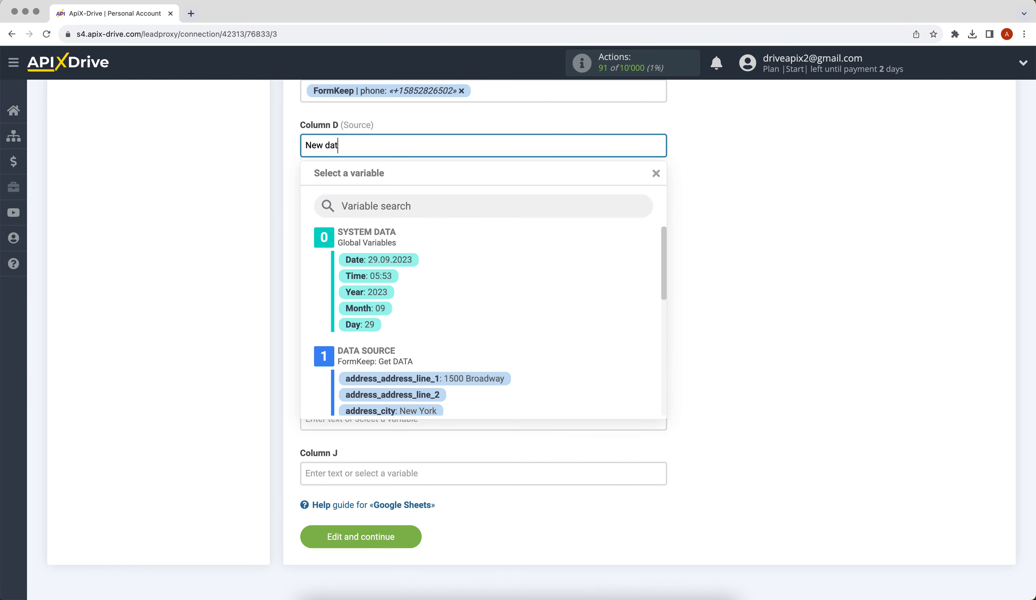
type("a from FormKeep")
left_click(738, 253)
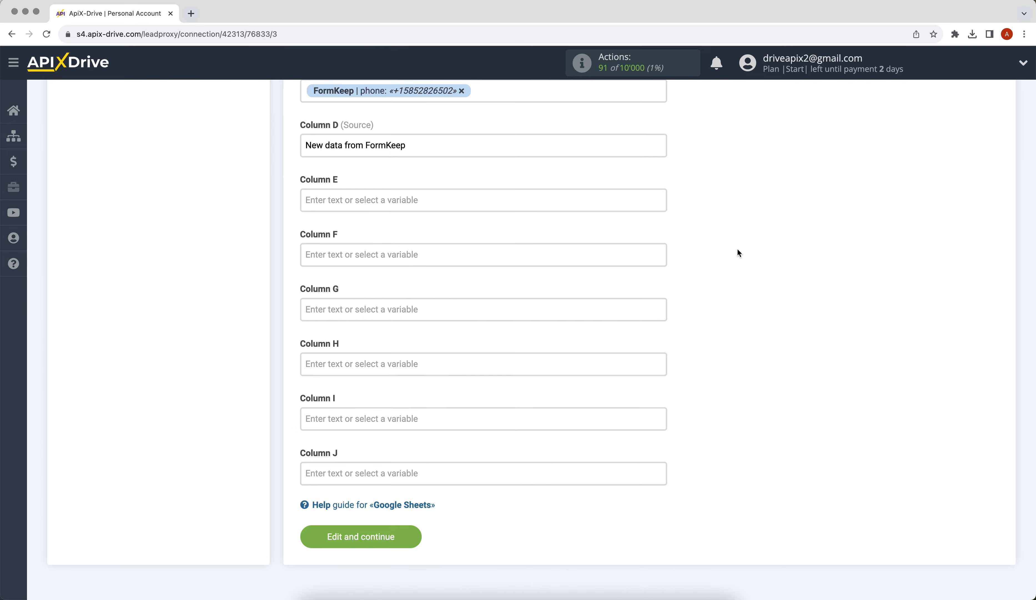
left_click(319, 534)
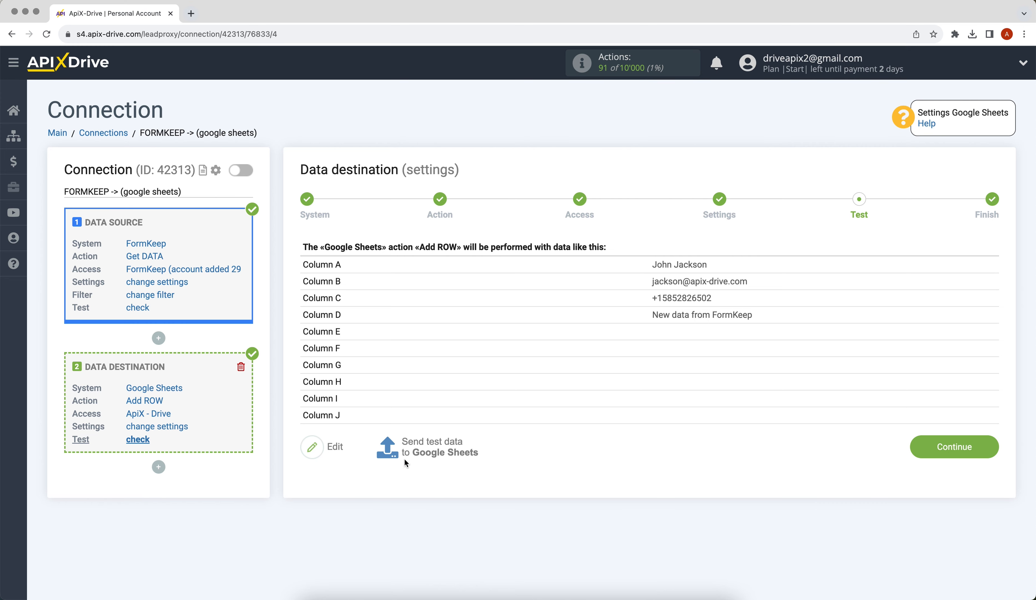
Send a test row to Google Sheets and continue to Finish.
left_click(419, 450)
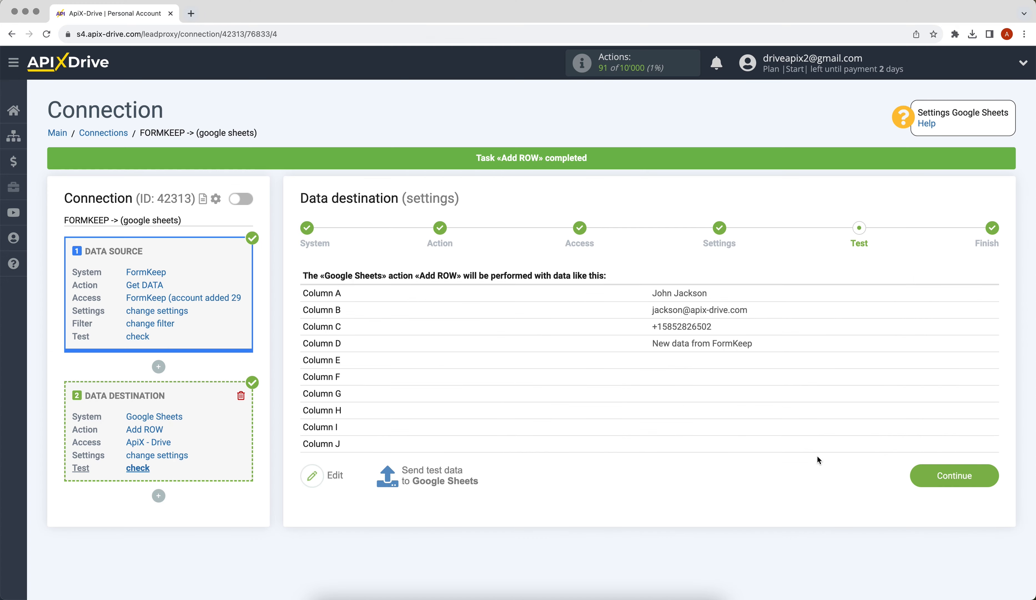
left_click(920, 481)
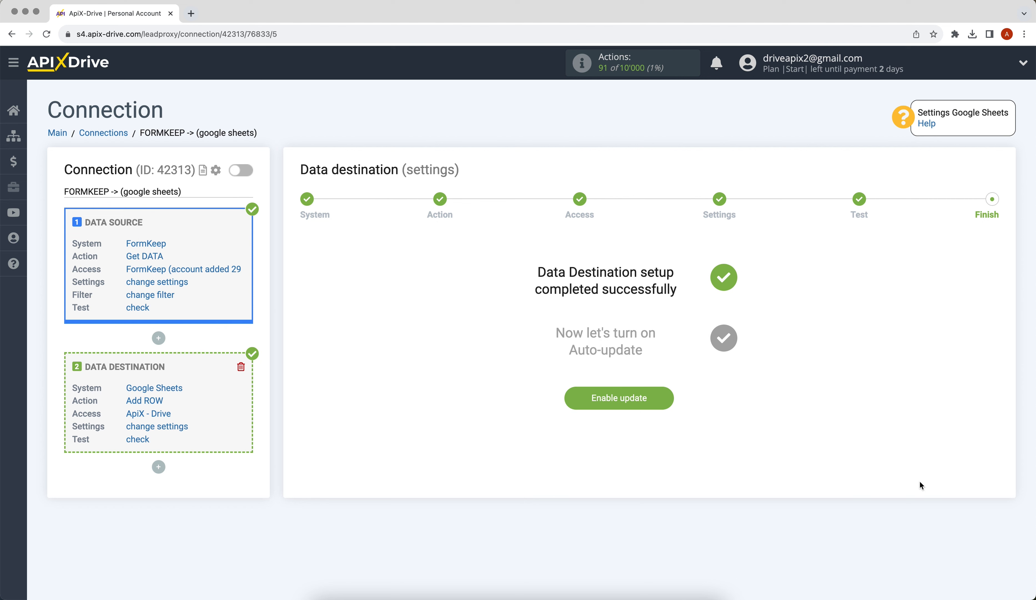
Enable updates for the FORMKEEP connection and set its update interval to 5 minutes.
left_click(573, 407)
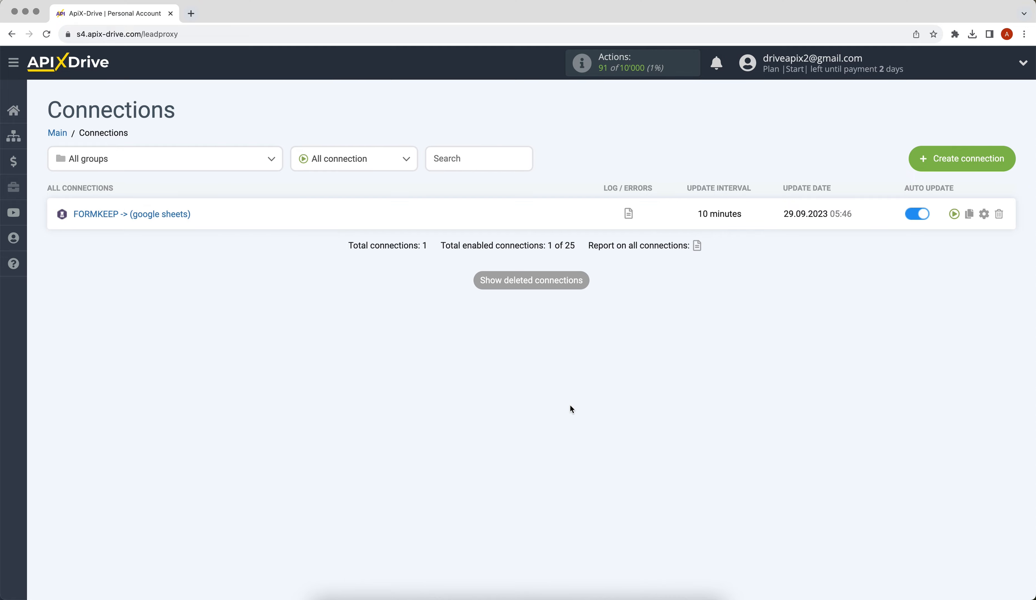
left_click(984, 213)
left_click(614, 327)
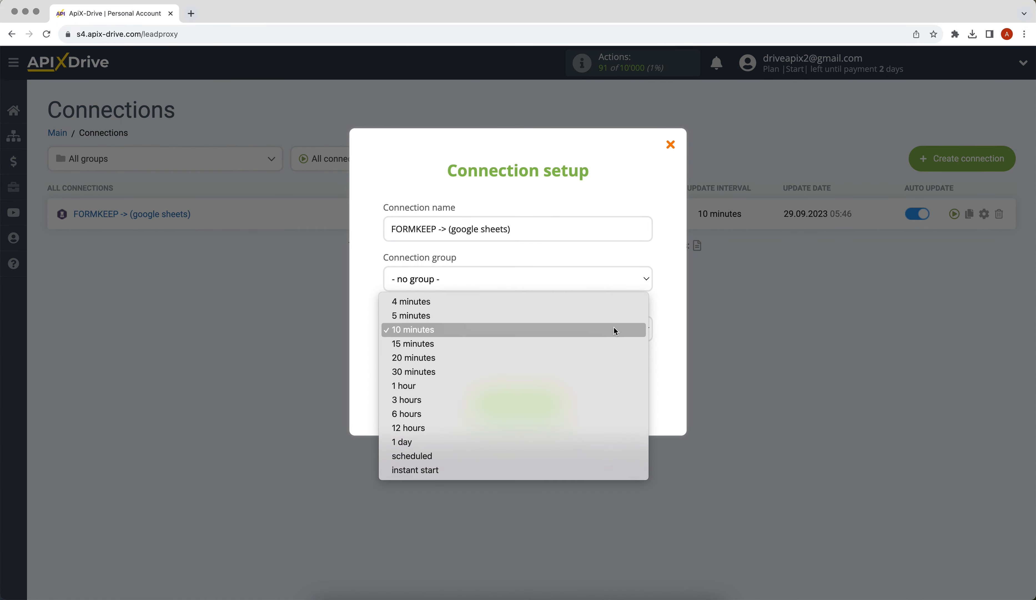
left_click(613, 321)
left_click(532, 397)
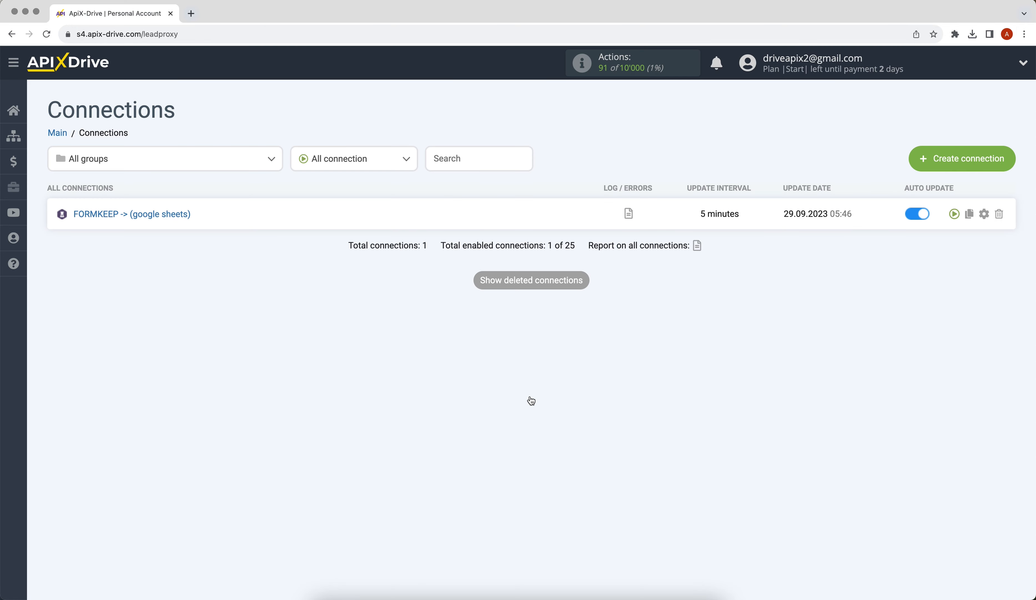